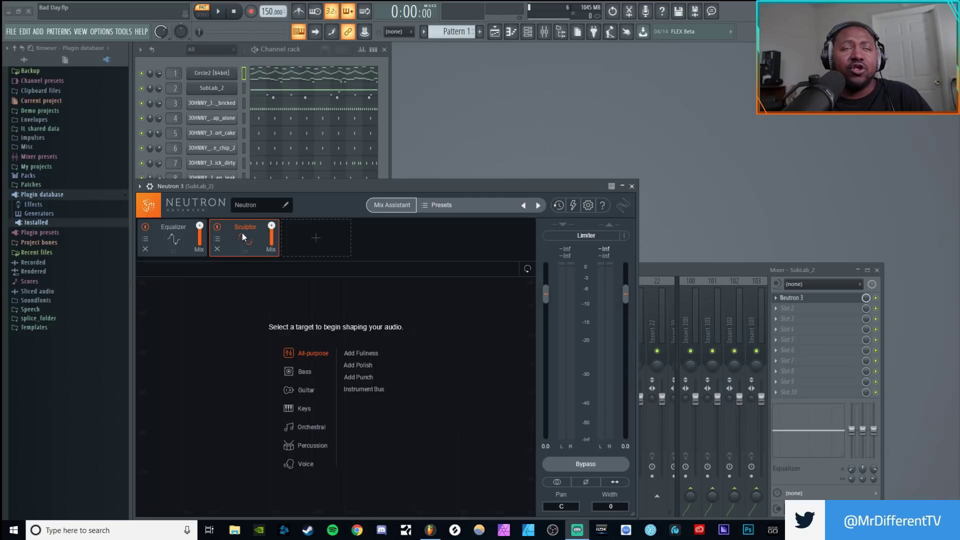
Solo the SubLab_2 channel from its mute light menu in the Channel rack
right_click(143, 93)
click(149, 95)
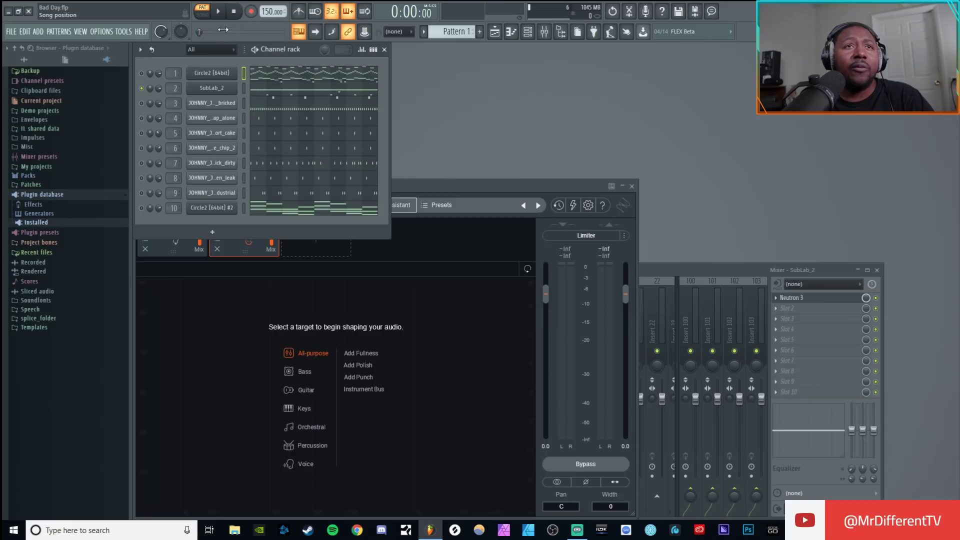
Audition the soloed 808, then unsolo SubLab_2 and play the full beat
key(space)
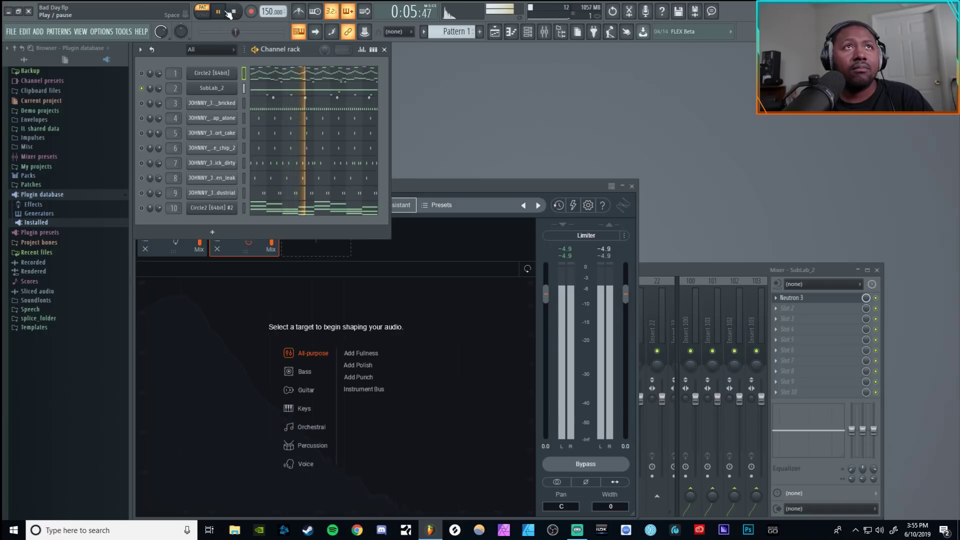
click(234, 11)
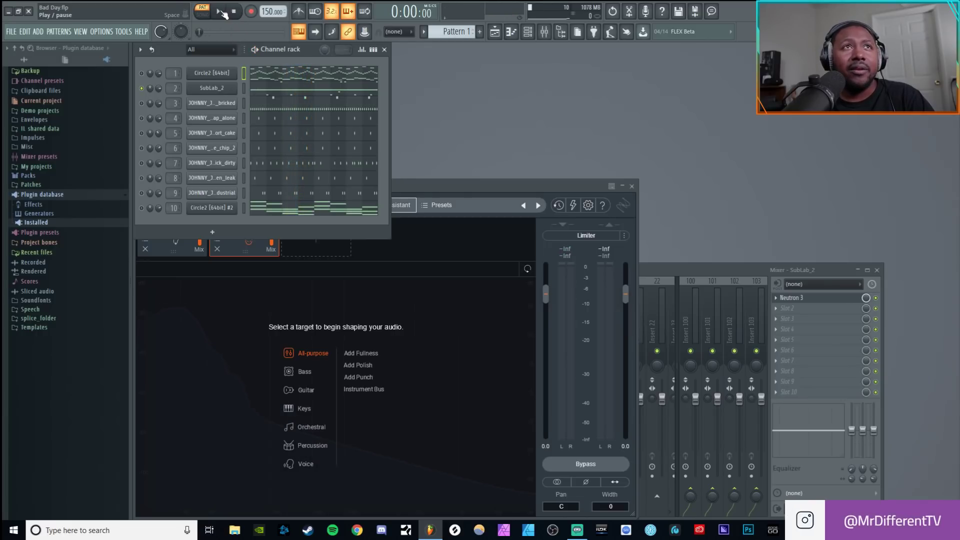
right_click(149, 103)
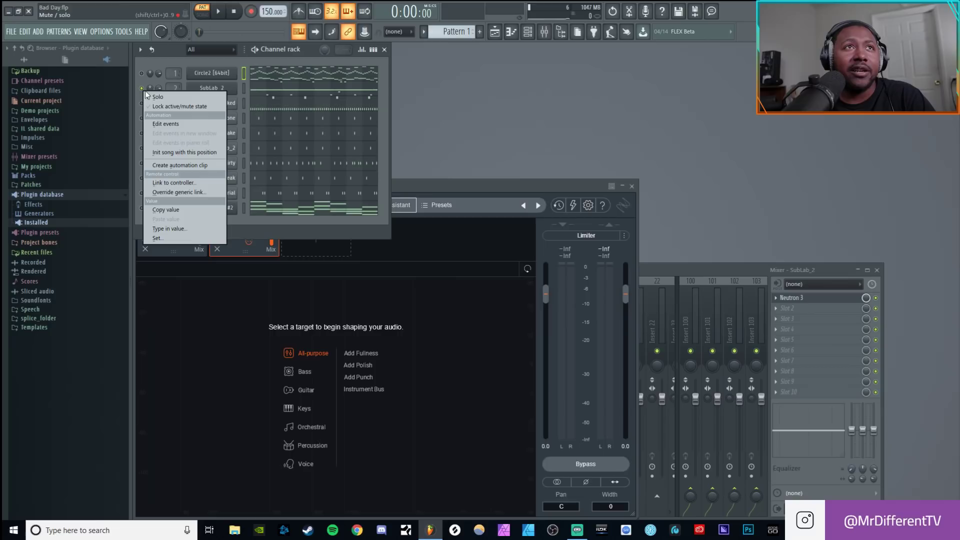
click(158, 97)
click(220, 12)
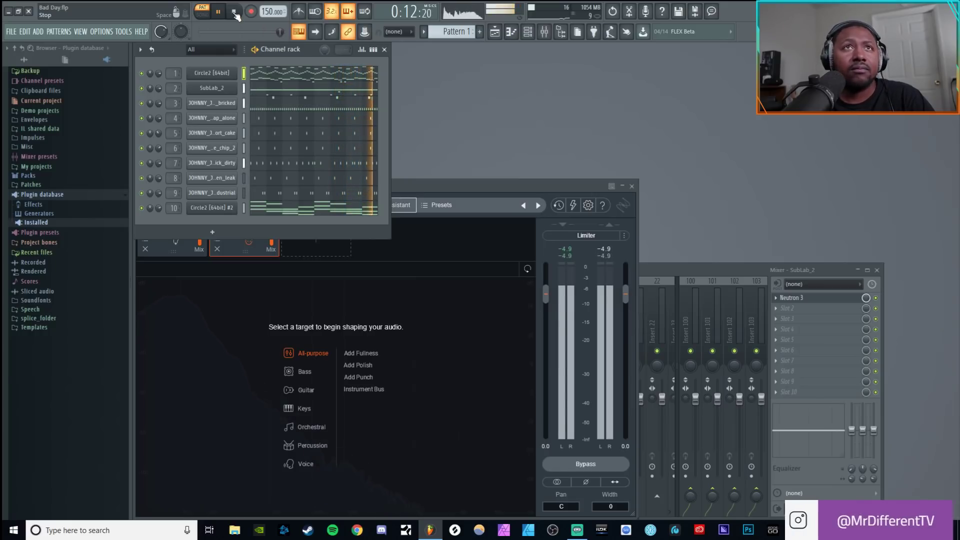
click(234, 12)
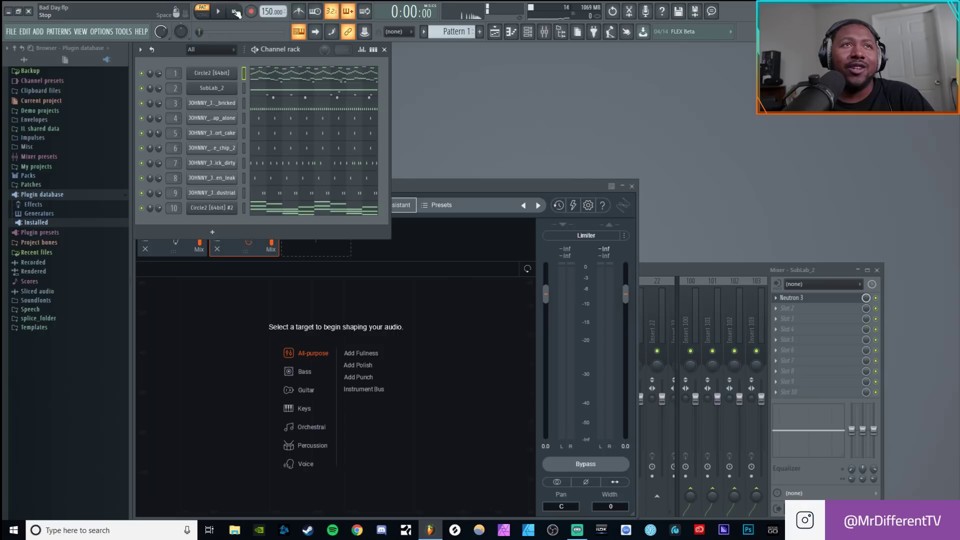
Re-solo SubLab_2 and bring the Neutron 3 window back in front
right_click(148, 89)
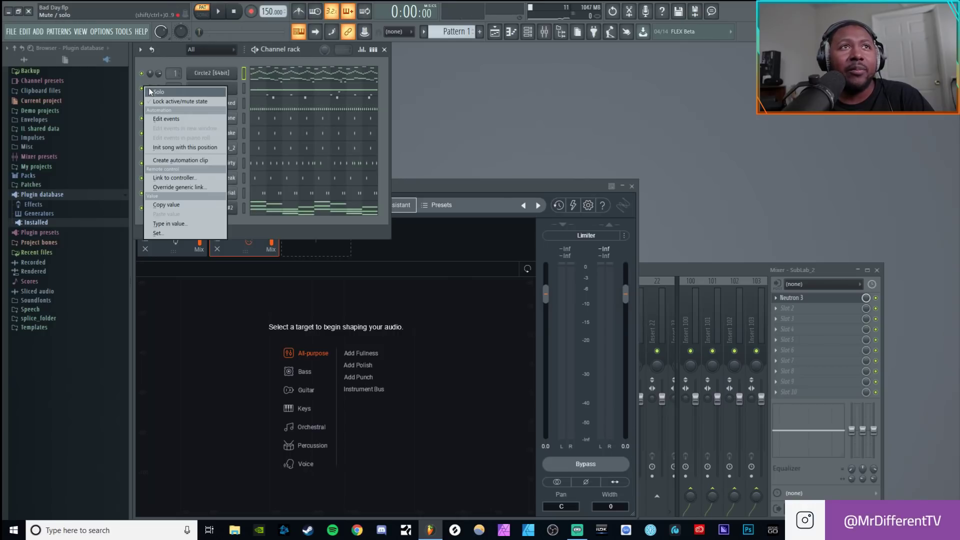
click(151, 91)
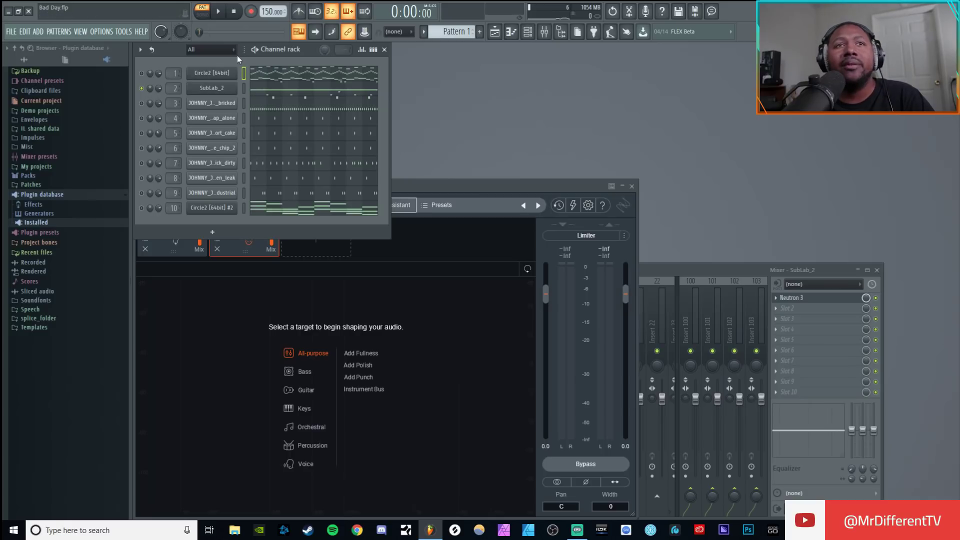
click(442, 186)
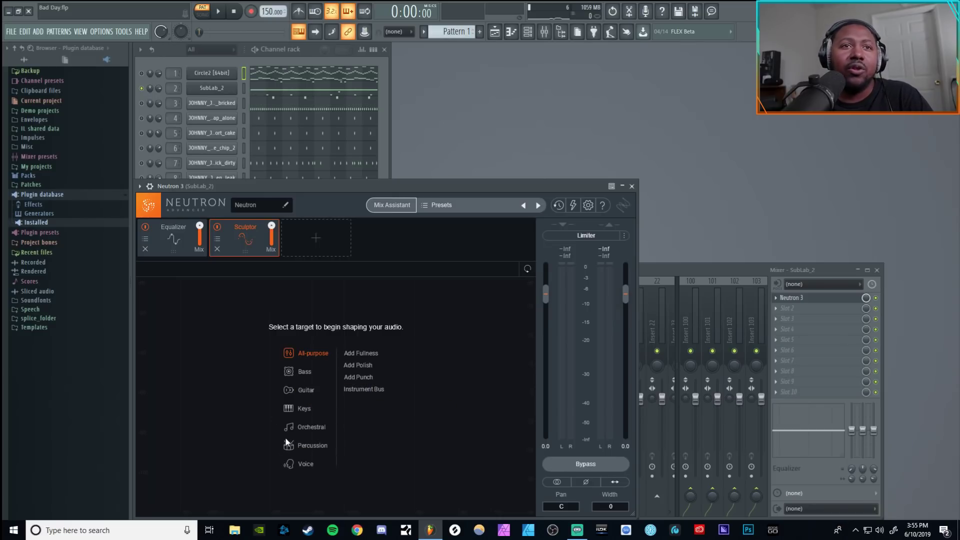
Browse the Sculptor target categories from Orchestral to Bass, revealing Bass, Deep Bass and Sub-bass
click(305, 462)
click(310, 427)
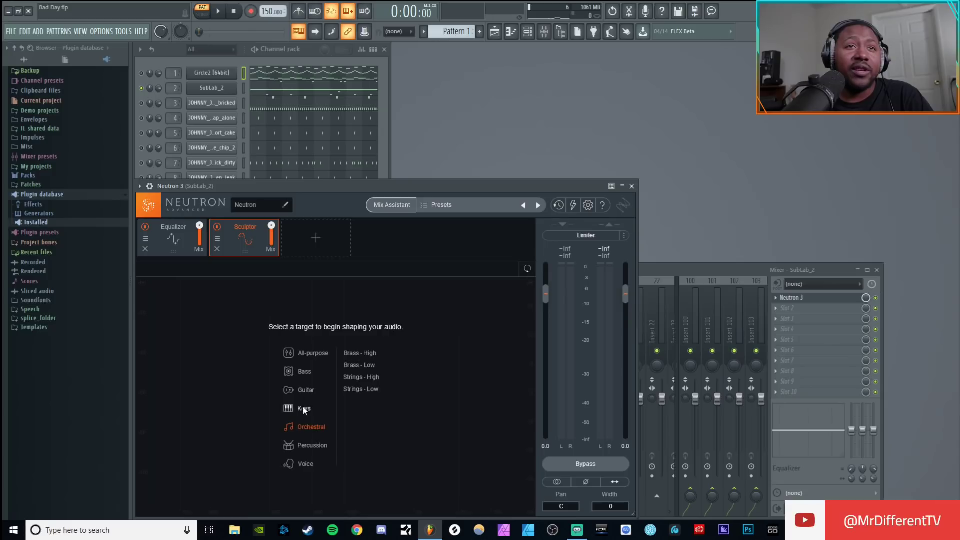
click(303, 371)
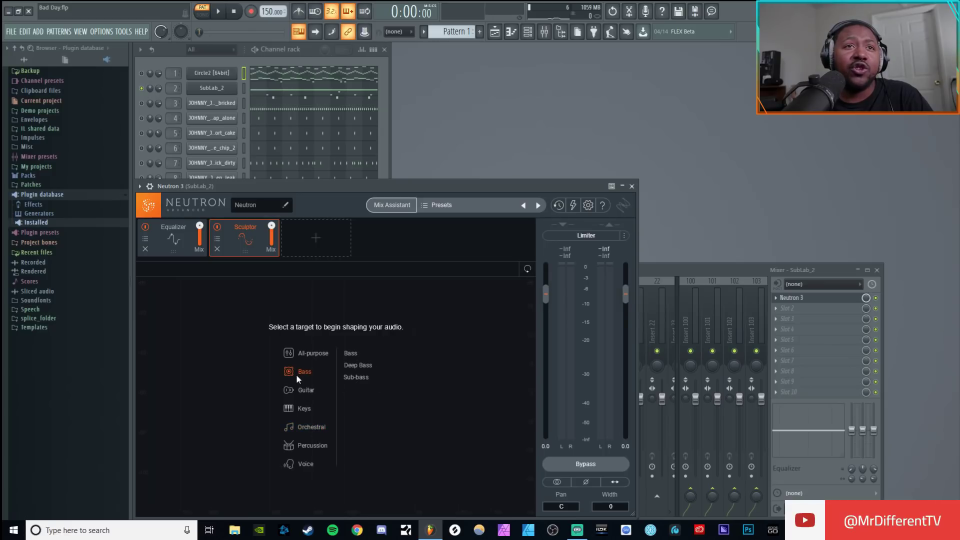
Choose Sub-bass as the Sculptor target, giving Tone 0 and Speed 50
click(369, 376)
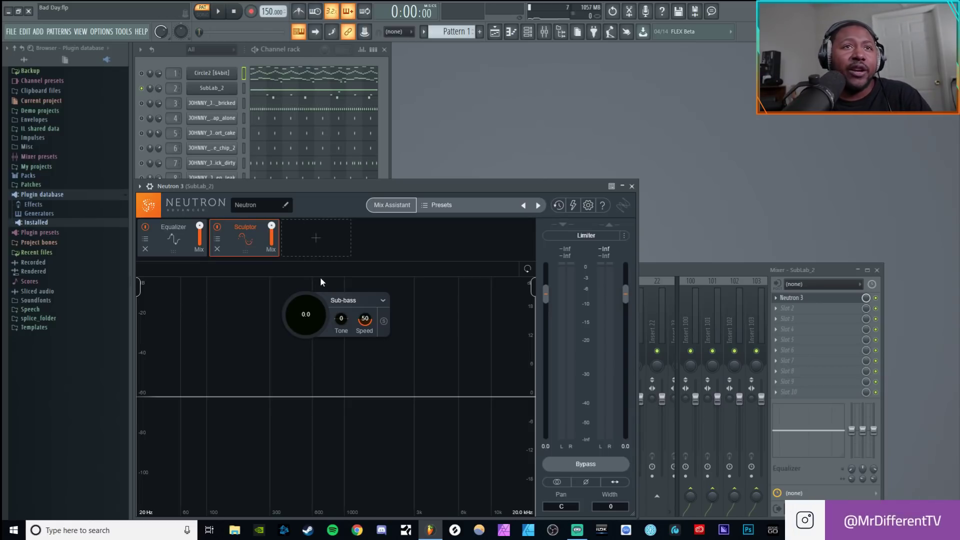
Play the beat and raise the Sub-bass Sculptor Amount to 58.0, then pause
click(222, 17)
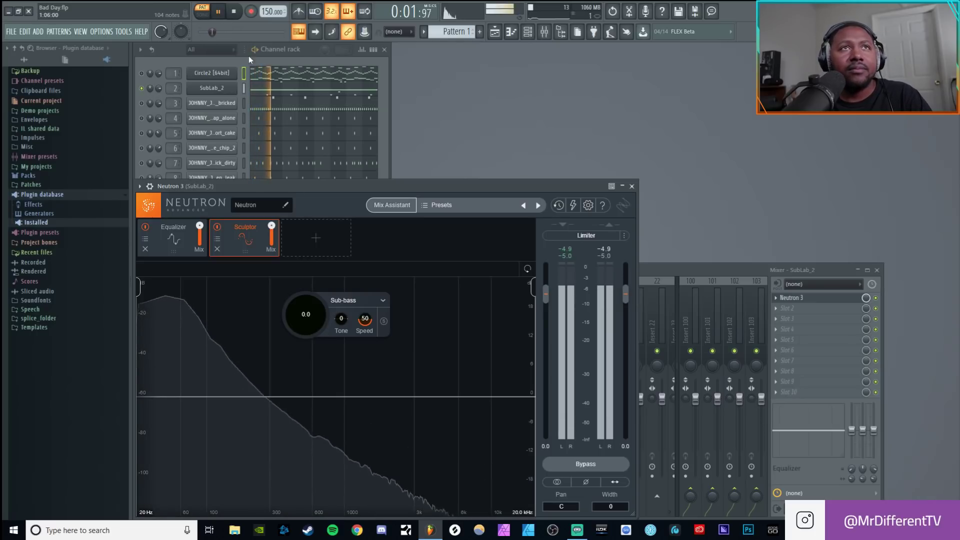
click(236, 13)
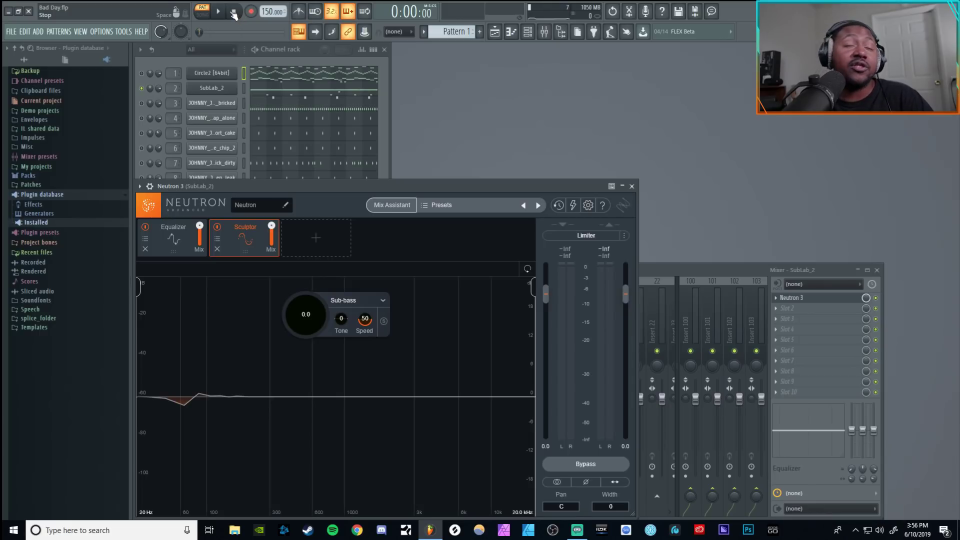
click(227, 15)
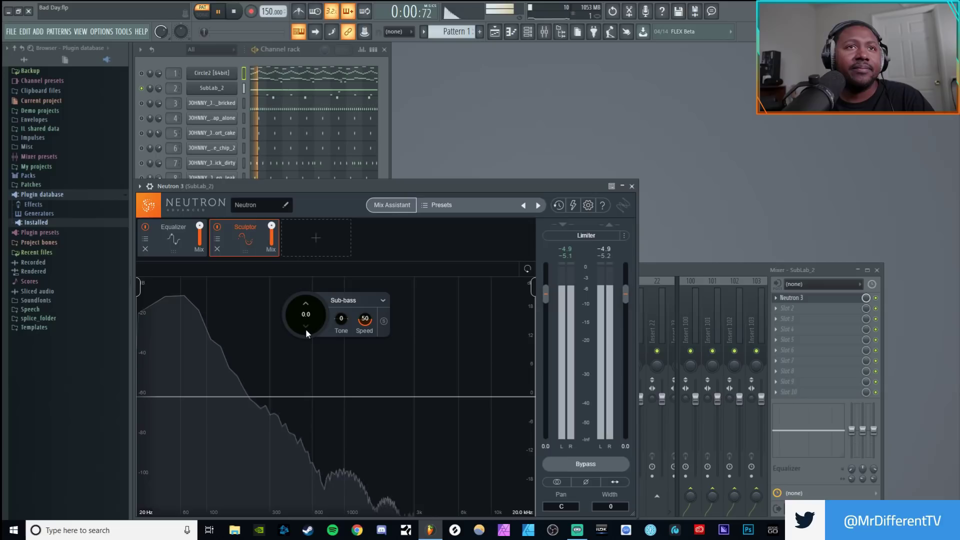
drag(305, 329, 305, 251)
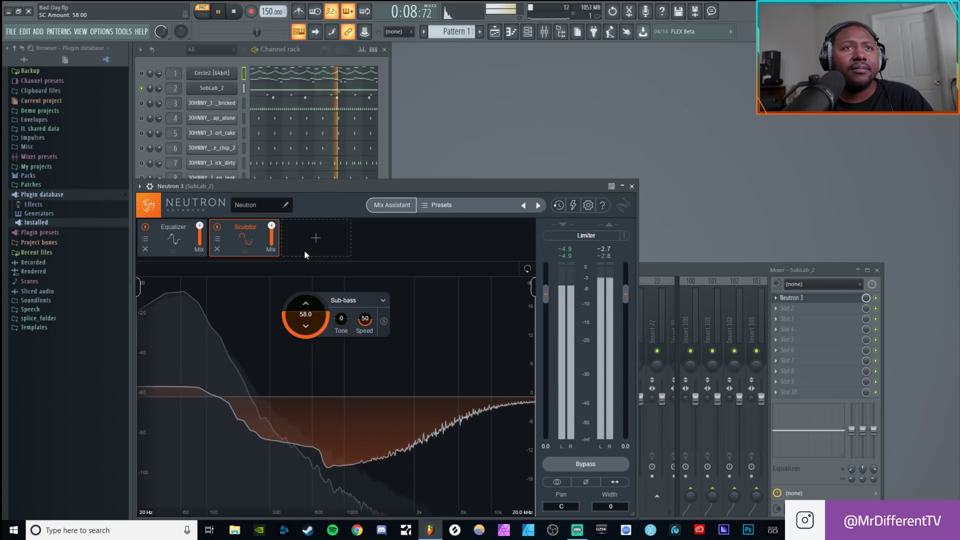
click(225, 16)
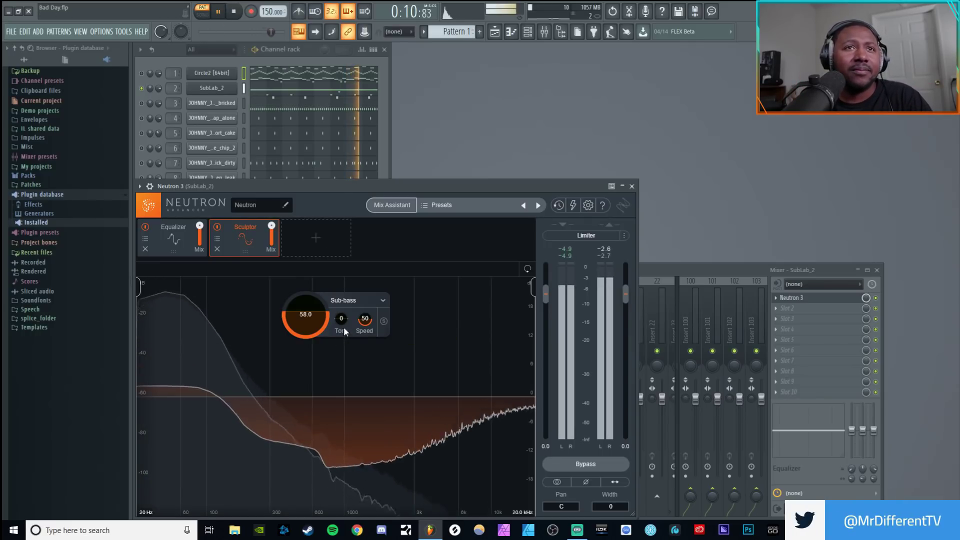
Adjust the Sculptor Tone, settling it at 11, and pause playback
drag(343, 325, 343, 256)
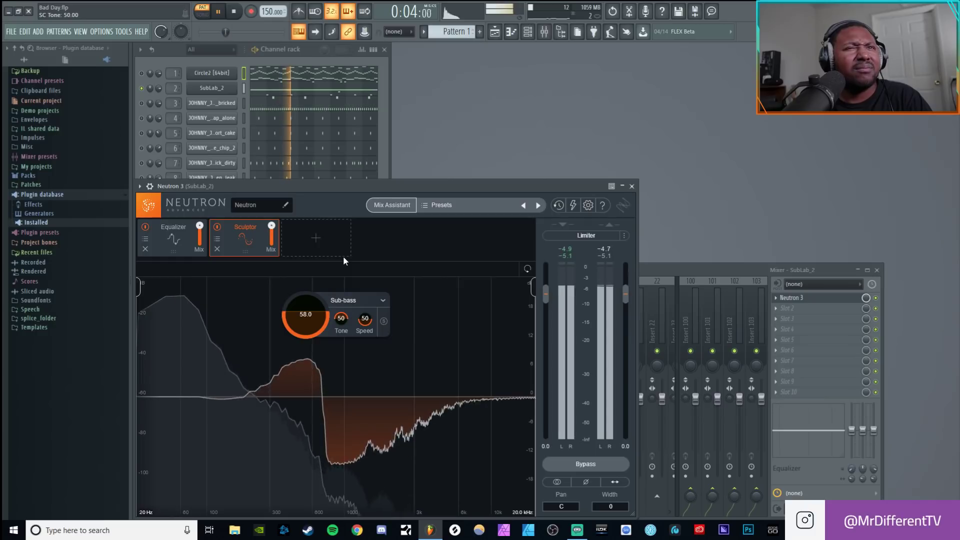
mouse_move(343, 256)
mouse_down()
mouse_move(340, 386)
mouse_move(333, 297)
mouse_up()
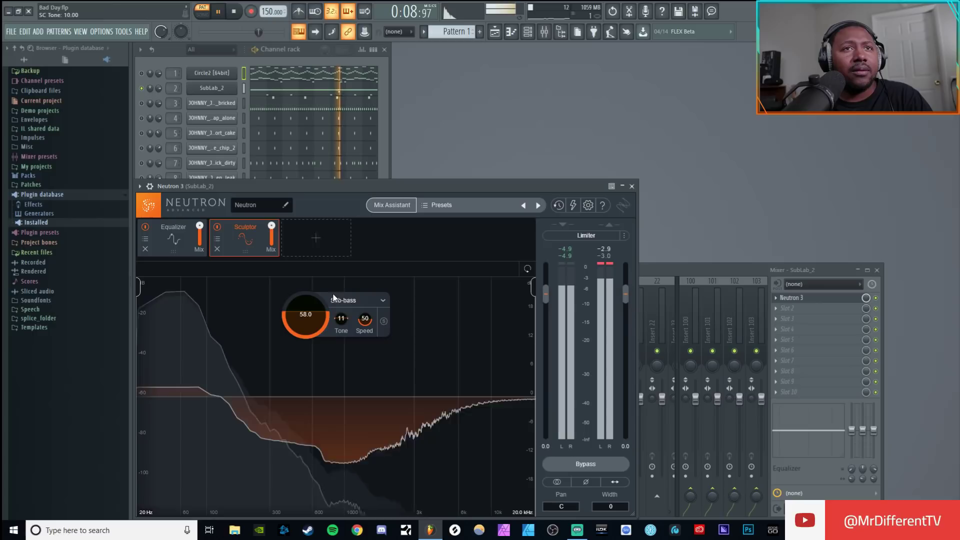
click(219, 11)
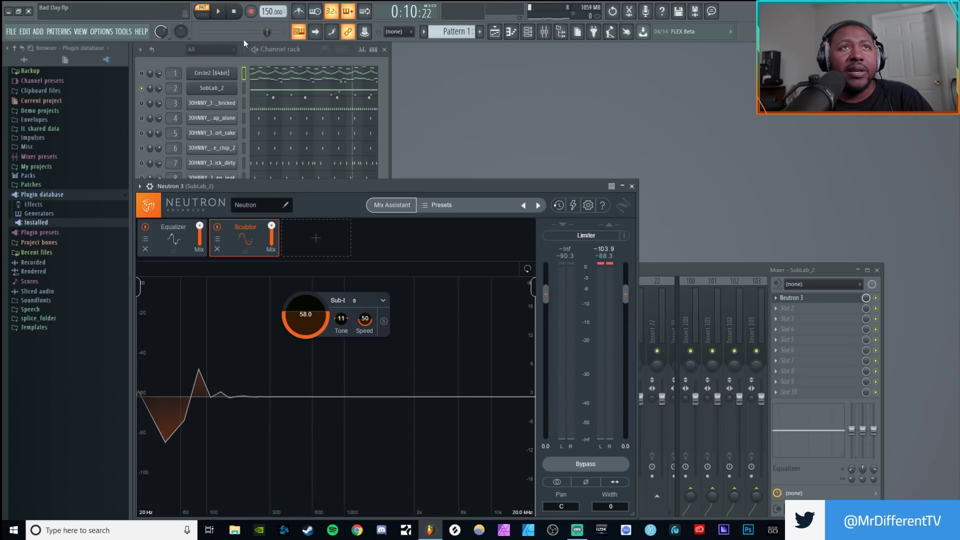
While the beat plays, set Sculptor Speed to 34 and Amount to 56.0
click(218, 11)
mouse_move(365, 319)
mouse_down()
mouse_move(379, 404)
mouse_move(389, 183)
mouse_up()
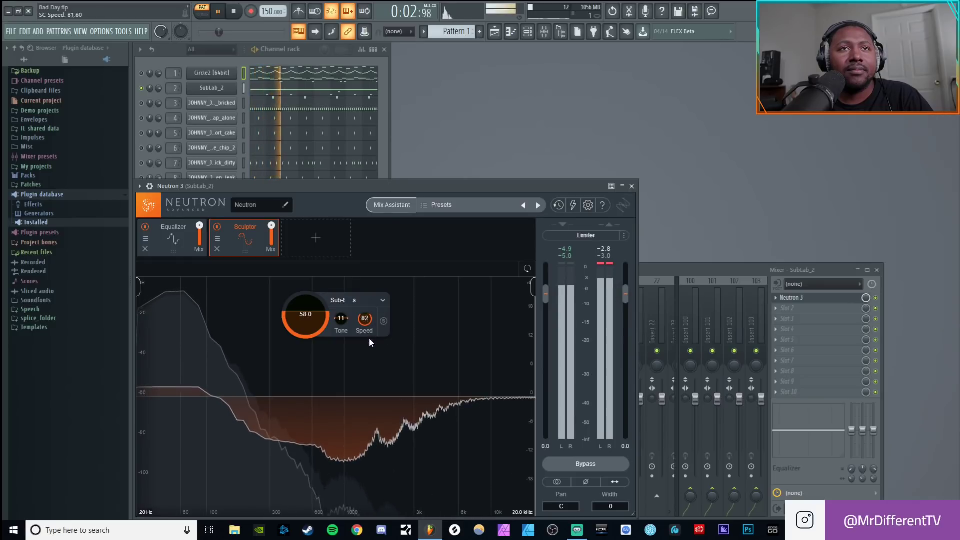
drag(370, 339, 378, 400)
scroll(305, 313, up, 5)
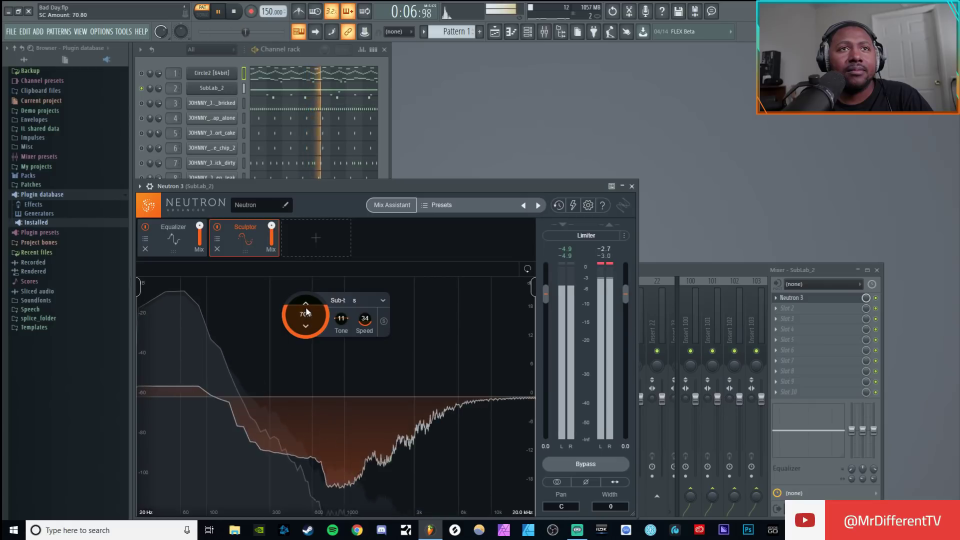
drag(307, 280, 305, 331)
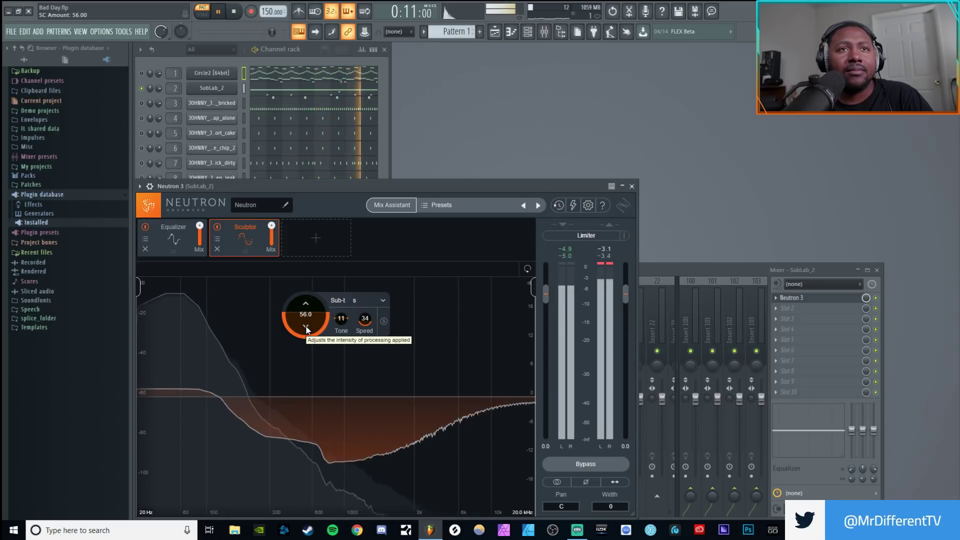
click(218, 11)
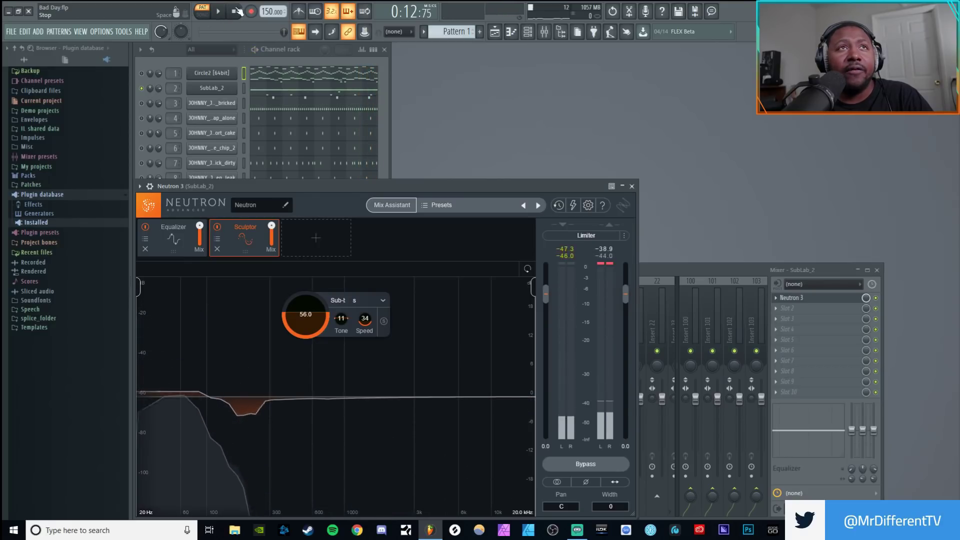
Move the Sculptor action region's low limit to 212 Hz, with Tone 22 and Amount 52.8
key(space)
mouse_move(140, 287)
mouse_down()
mouse_move(392, 293)
mouse_move(253, 283)
mouse_up()
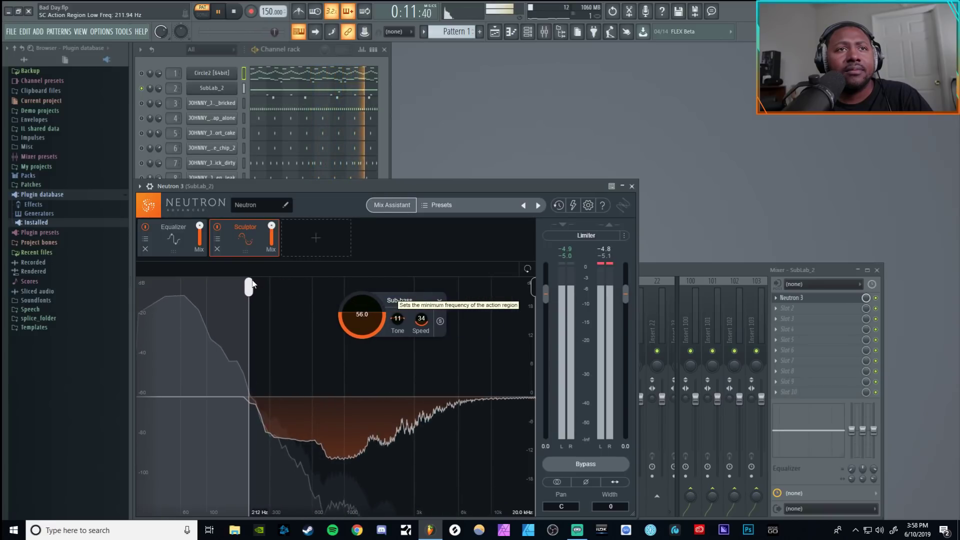
scroll(358, 314, up, 3)
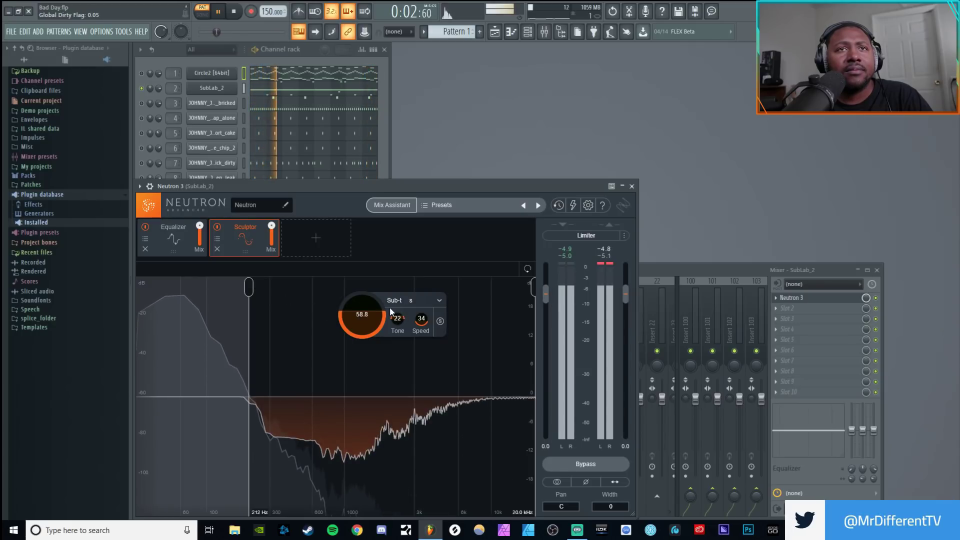
scroll(360, 314, down, 5)
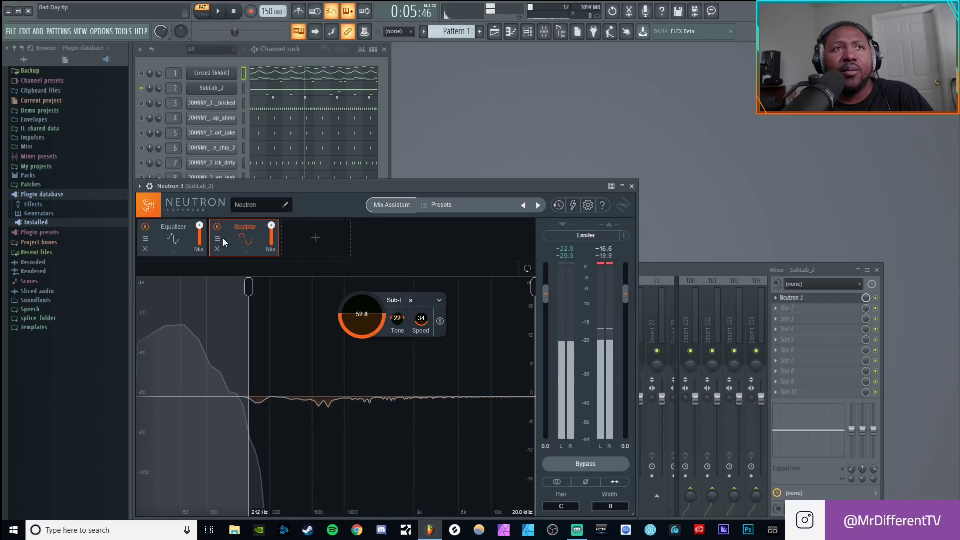
click(217, 227)
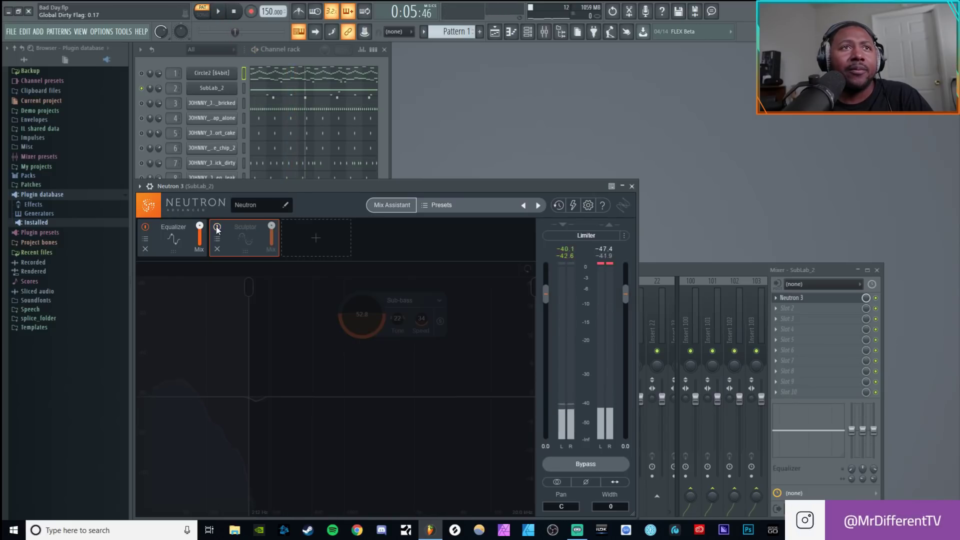
click(219, 12)
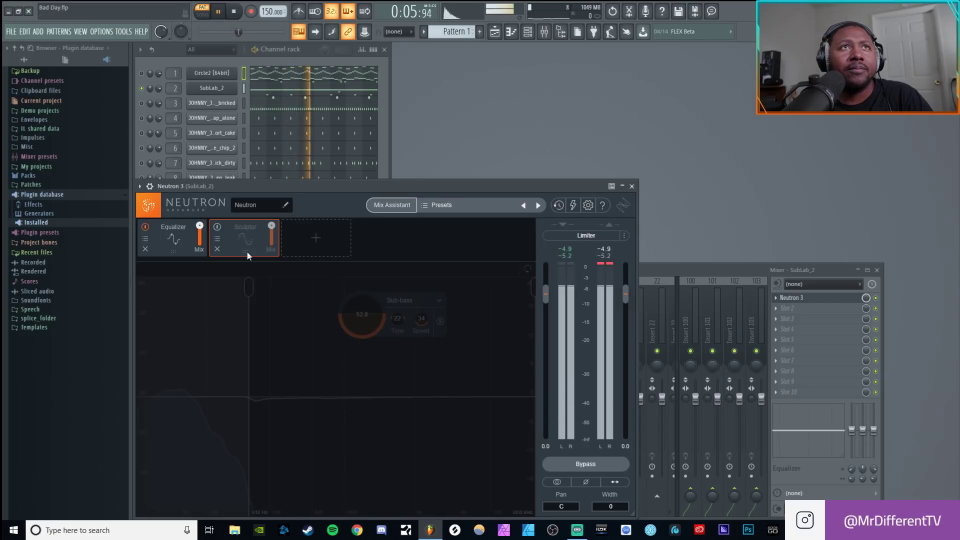
click(217, 228)
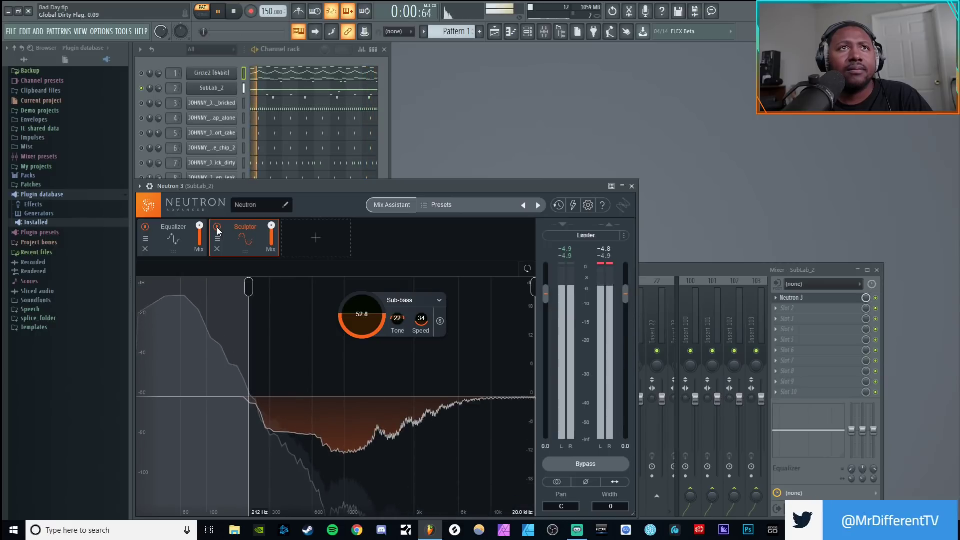
click(234, 13)
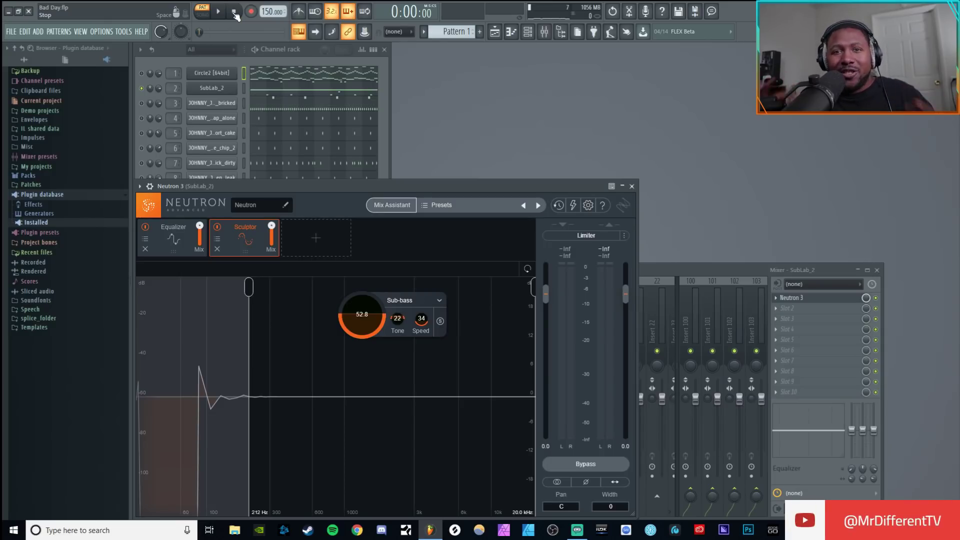
Unsolo SubLab_2 so every channel plays, and bring Neutron 3 forward
right_click(144, 104)
click(160, 107)
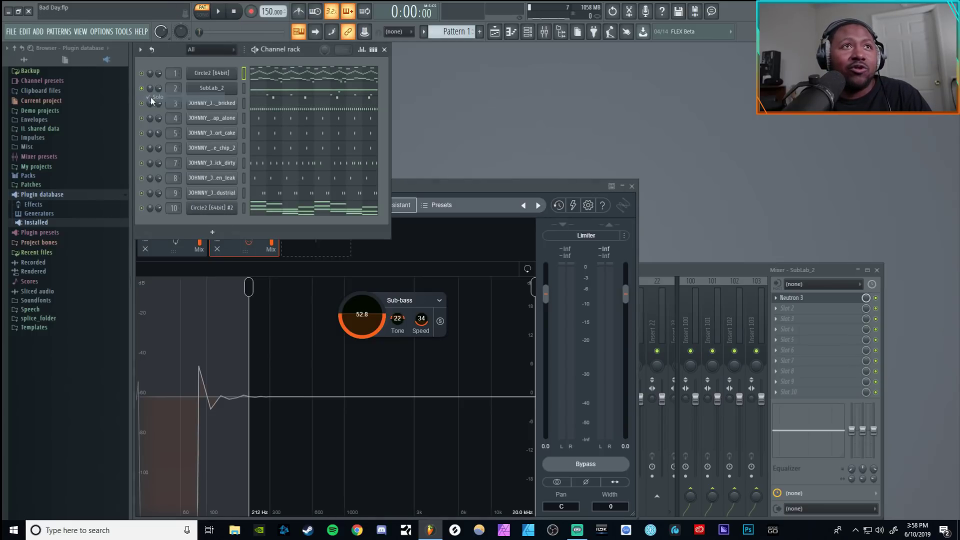
click(470, 199)
Compare the beat with Sculptor bypassed and on, set Amount to 56.4, and stop
key(space)
click(217, 227)
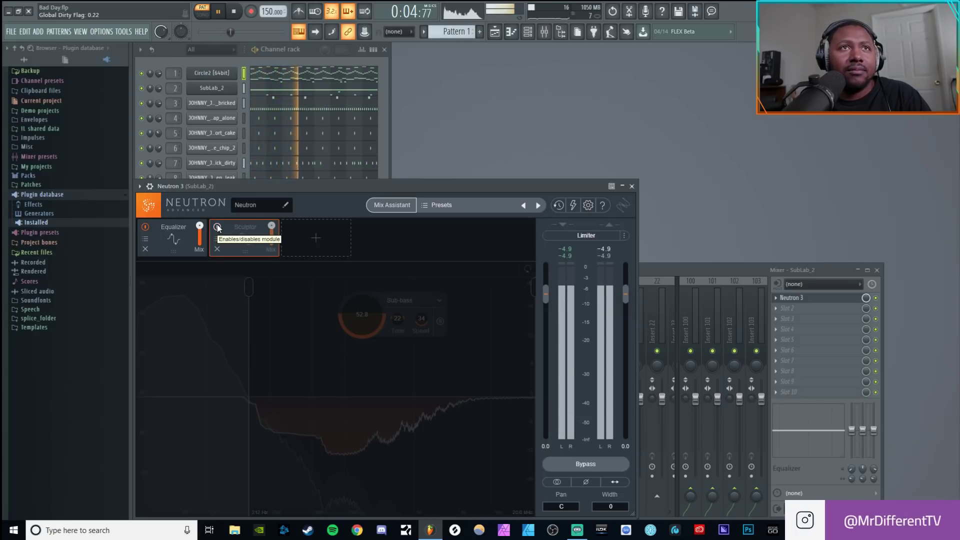
click(218, 227)
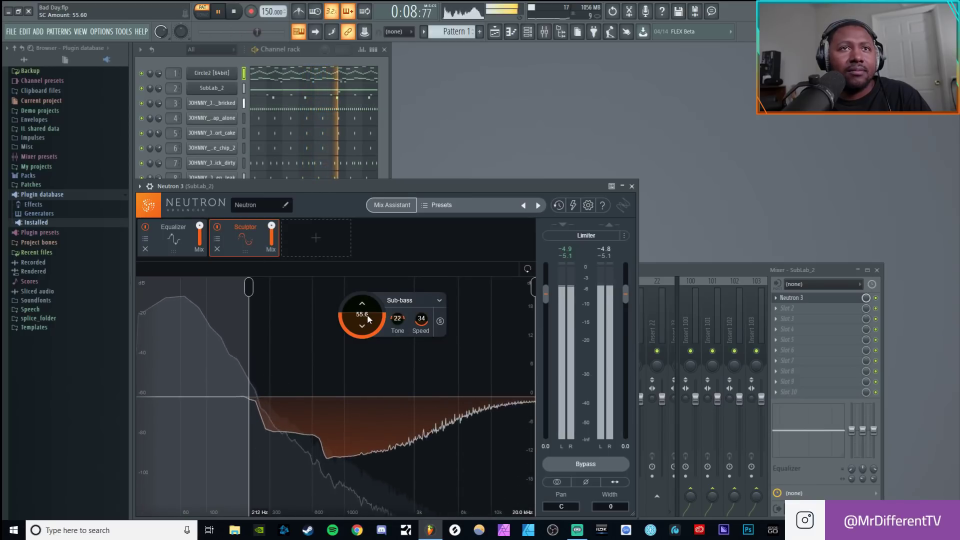
scroll(367, 314, up, 4)
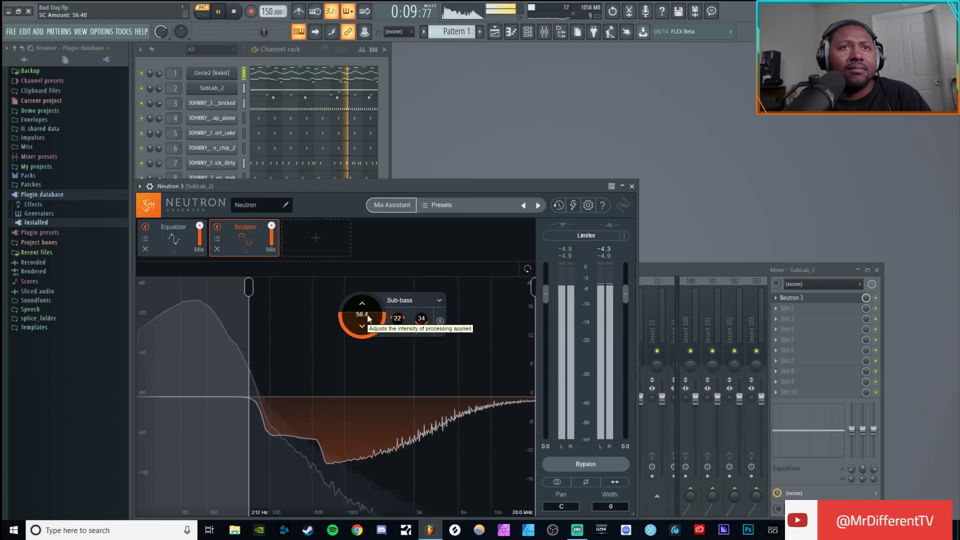
click(234, 11)
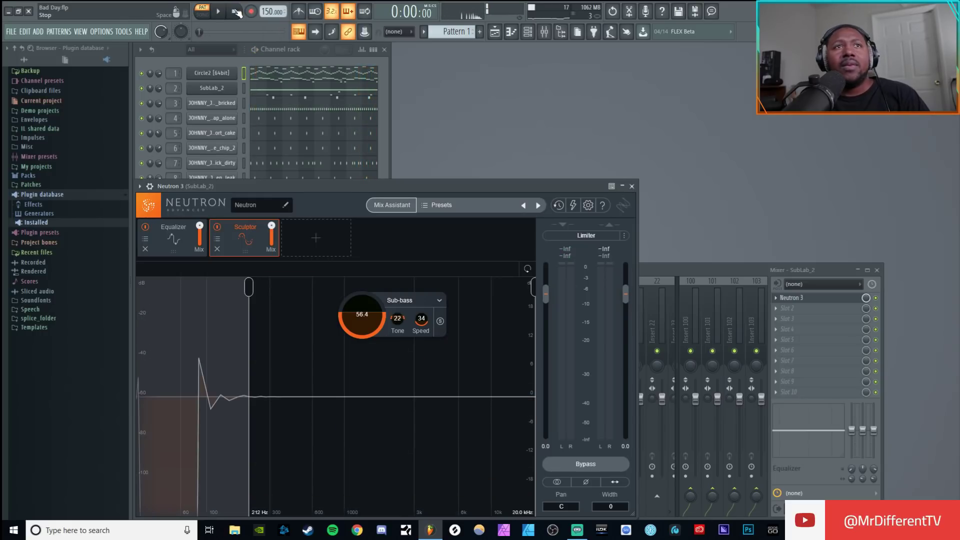